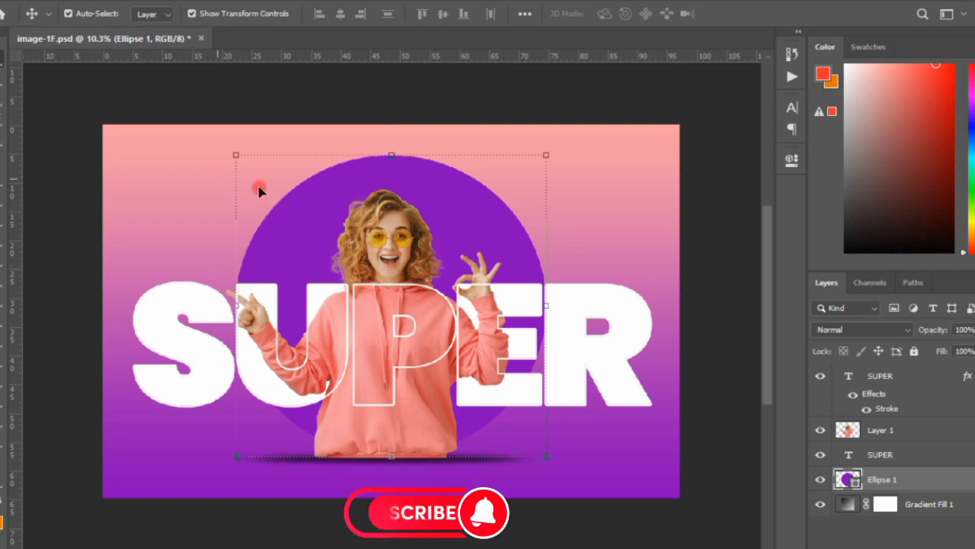
Step: Close image-1F.psd and save its changes
click(200, 39)
click(420, 216)
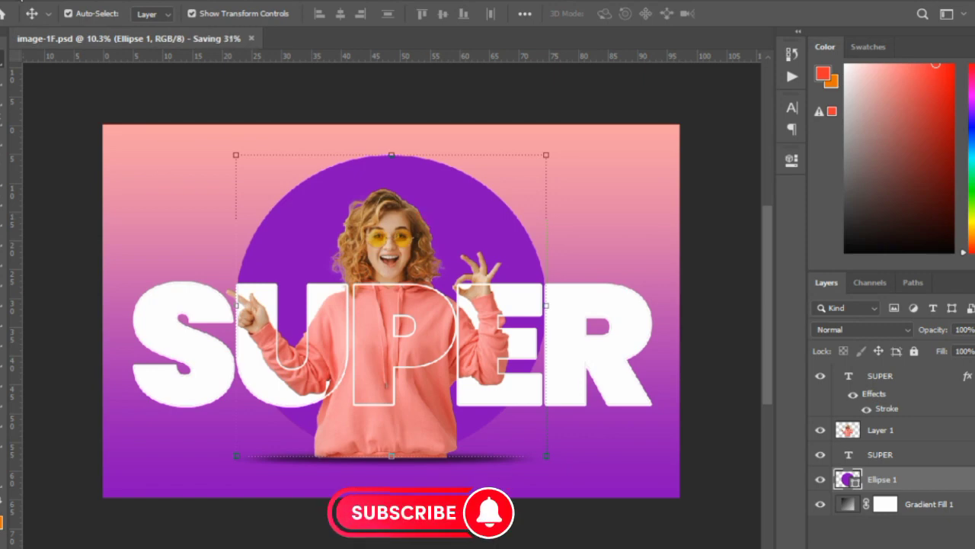
click(20, 1)
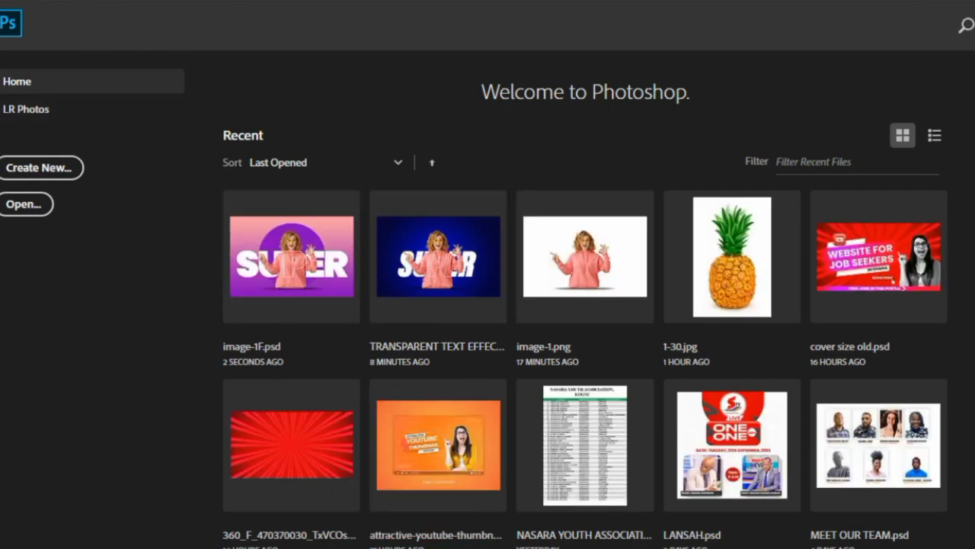
Step: Open the image-1 picture of the woman in the pink hoodie from the IMAGES folder
click(23, 2)
click(33, 22)
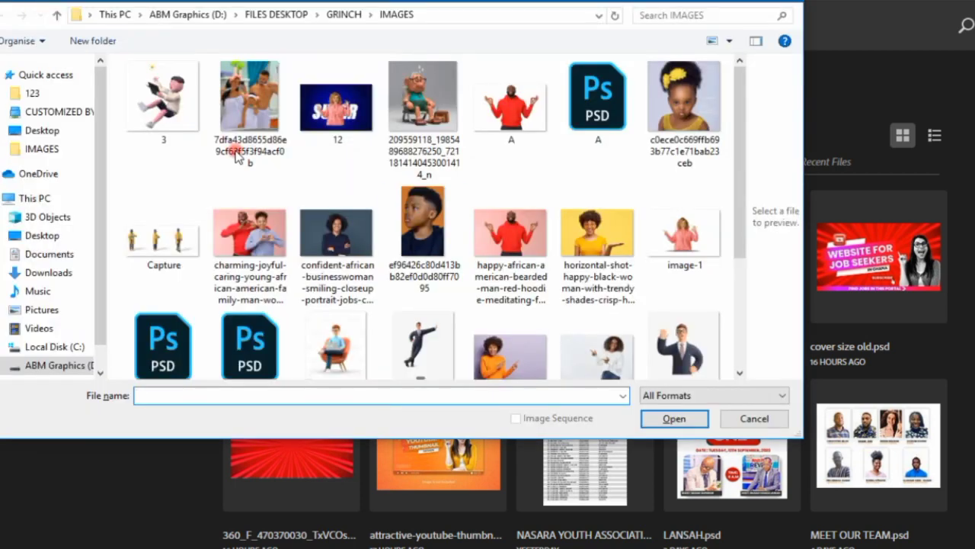
drag(739, 172, 724, 207)
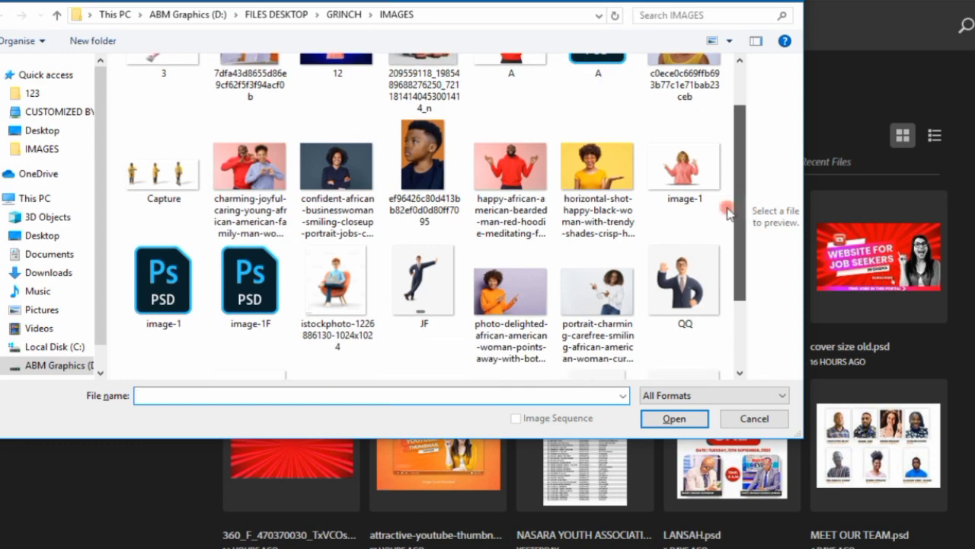
click(648, 185)
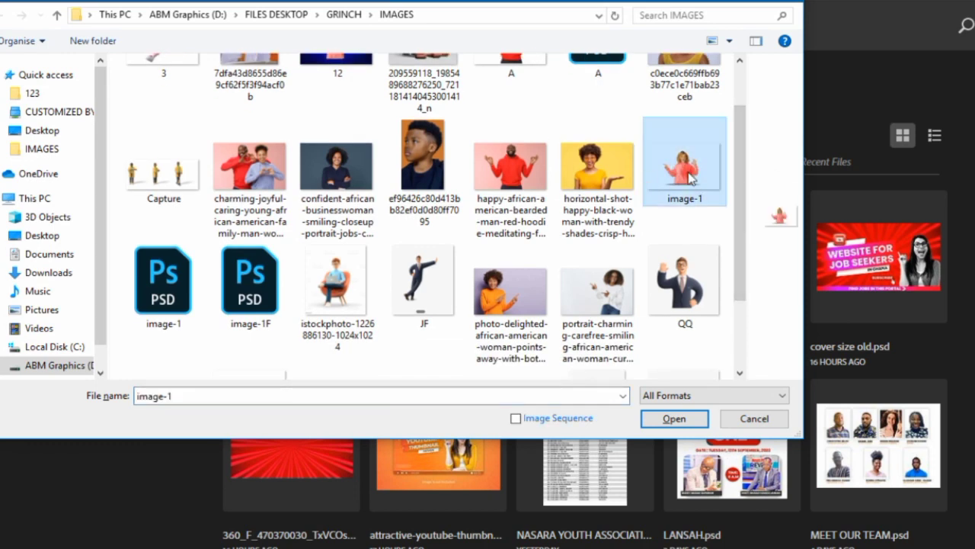
click(675, 418)
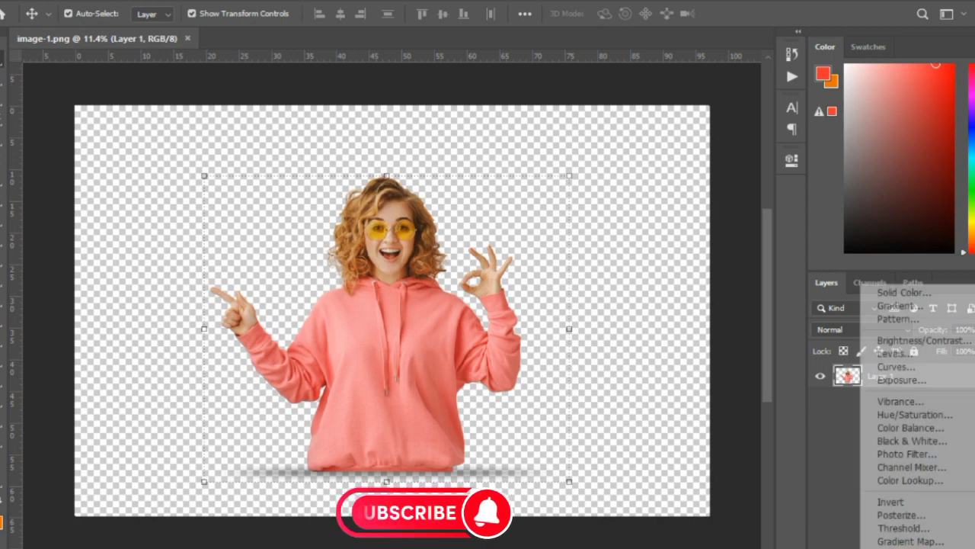
Step: Add a gradient fill layer using the custom peach-to-purple preset
click(896, 309)
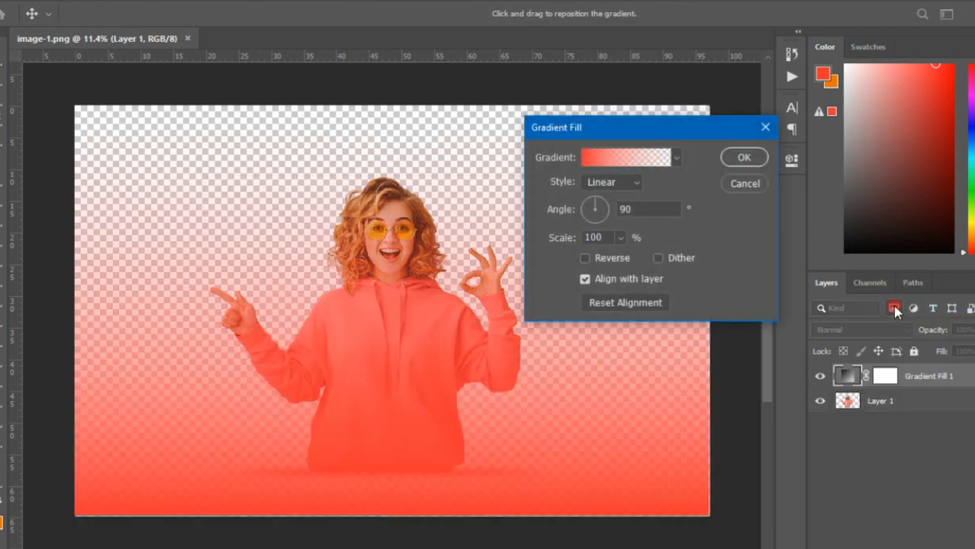
click(636, 157)
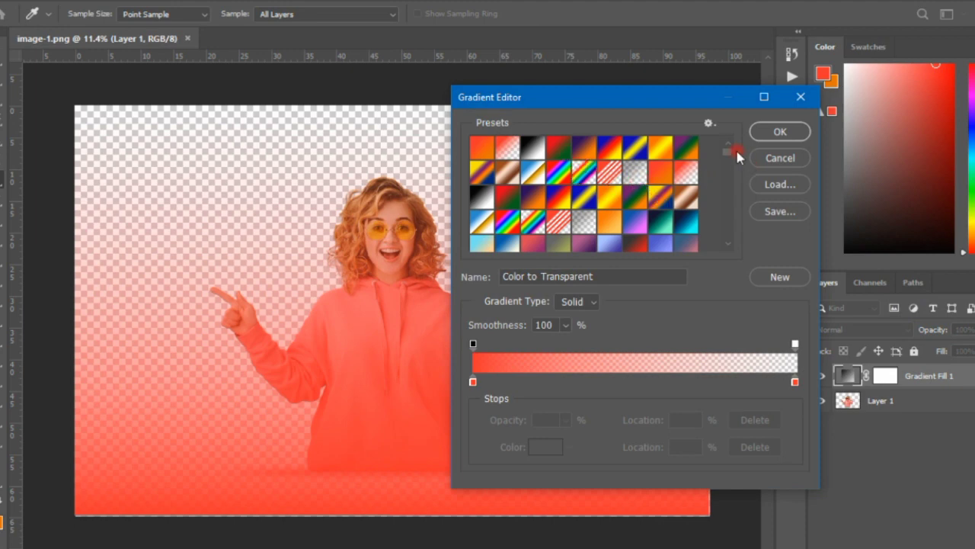
drag(731, 156, 729, 245)
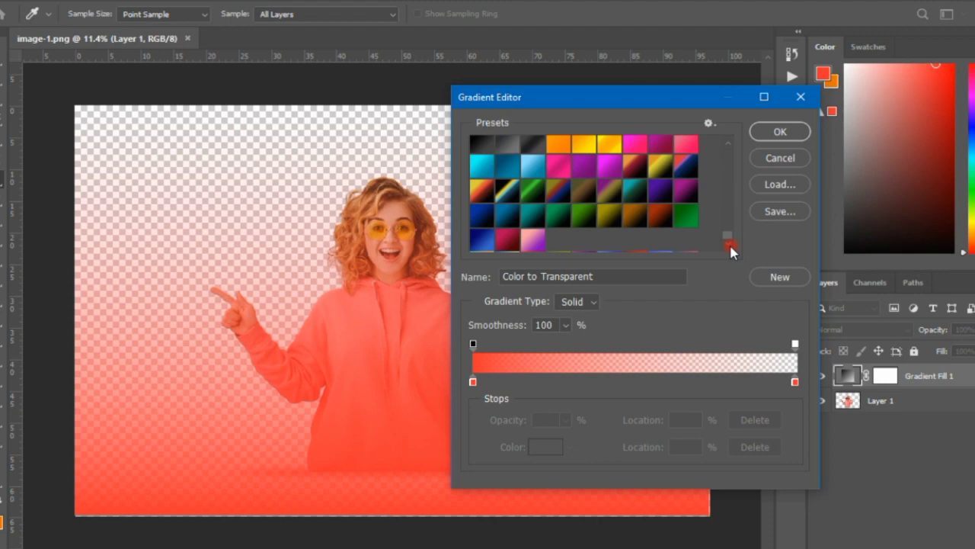
click(533, 240)
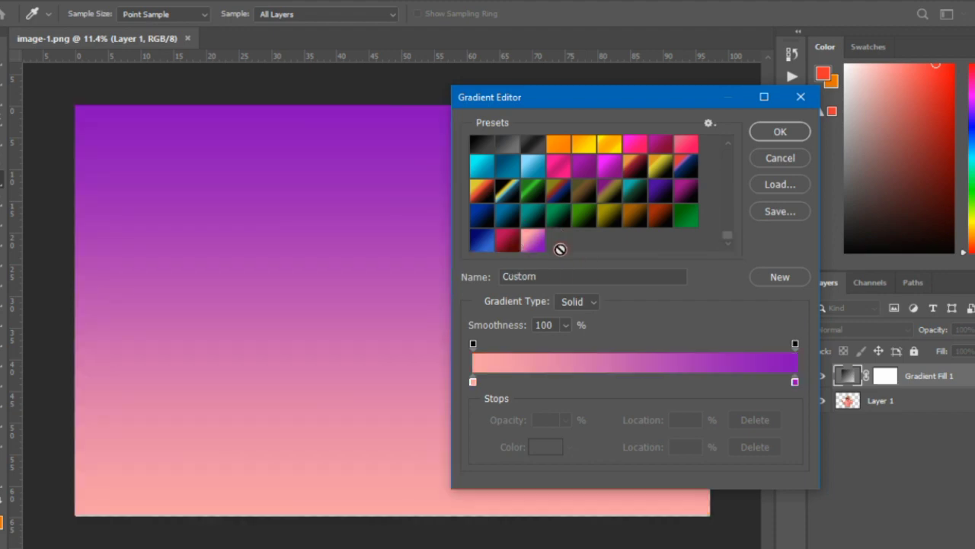
click(780, 131)
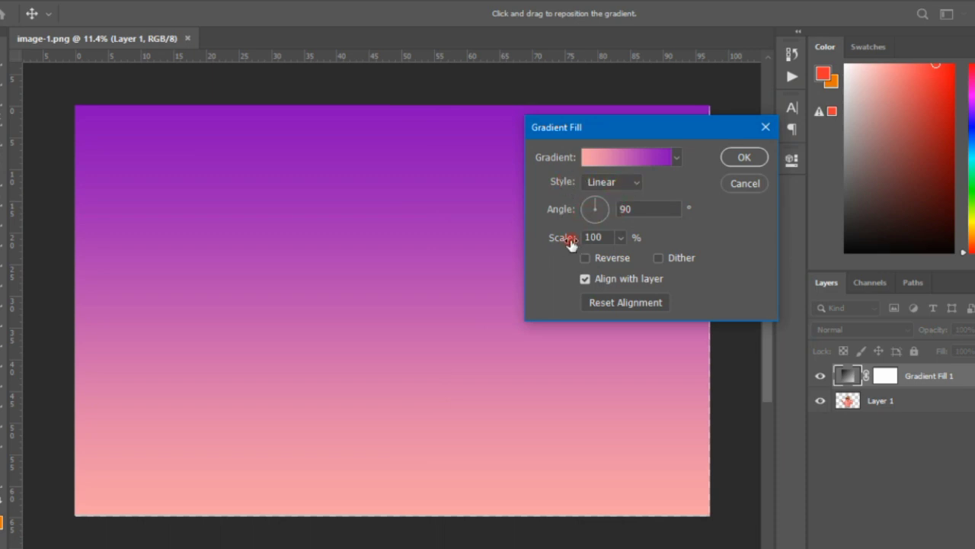
Step: Reverse the gradient fill's direction and place its layer beneath Layer 1 with the woman
click(597, 258)
click(740, 156)
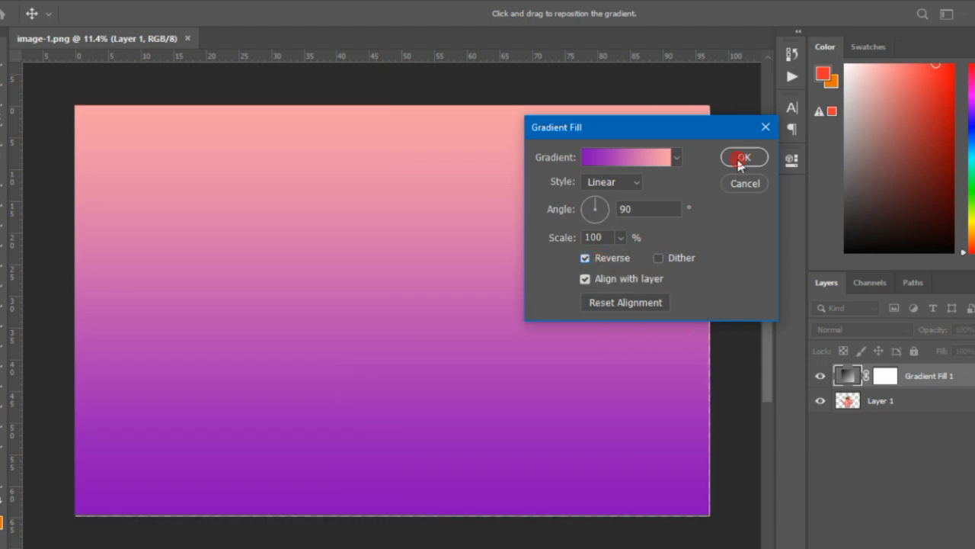
click(917, 376)
drag(917, 376, 918, 405)
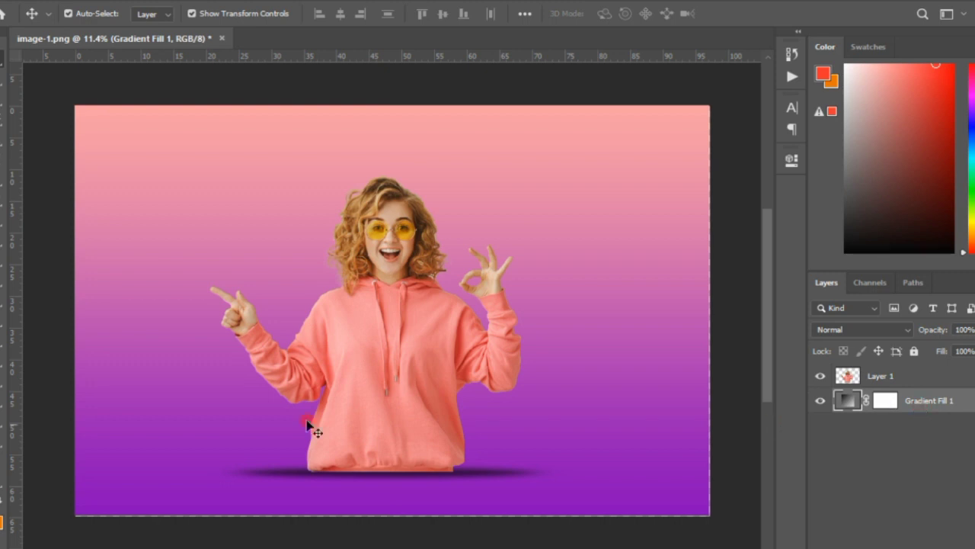
Step: Draw a circle about 3428 px in diameter with the Ellipse Tool and centre it behind the woman
click(3, 421)
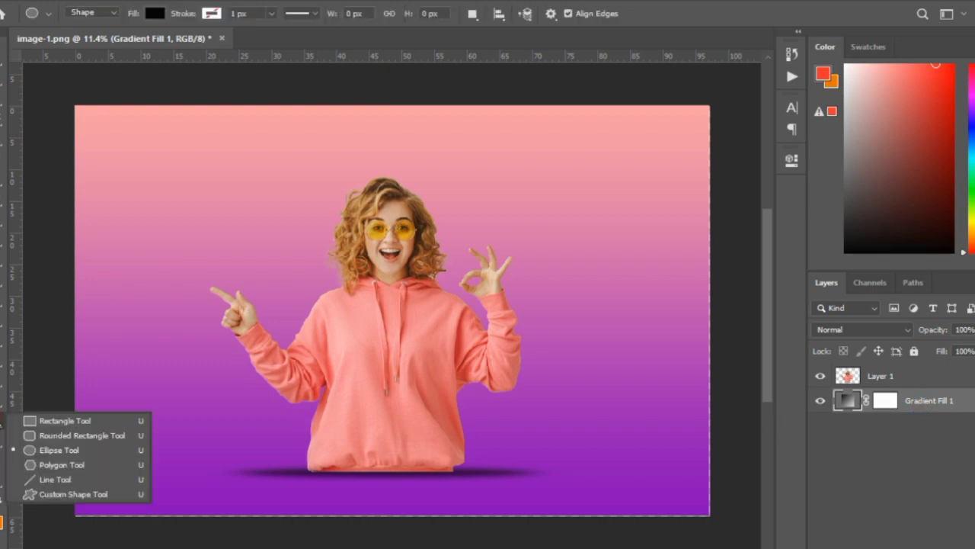
click(61, 451)
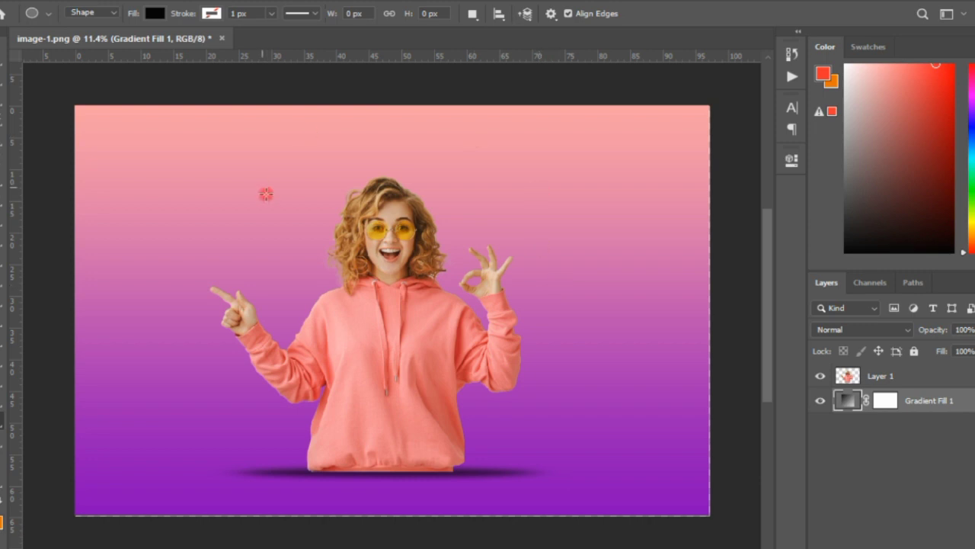
key(shift)
drag(189, 169, 647, 468)
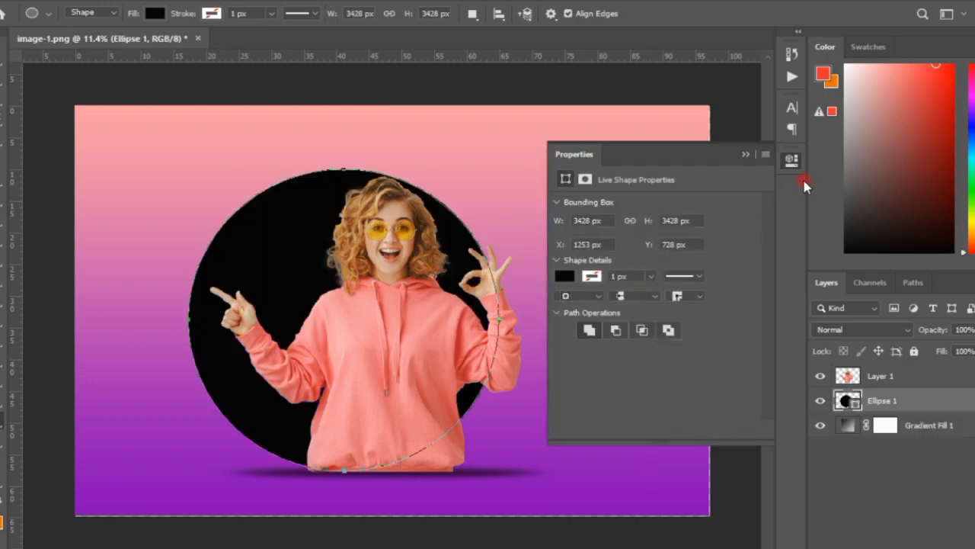
click(788, 160)
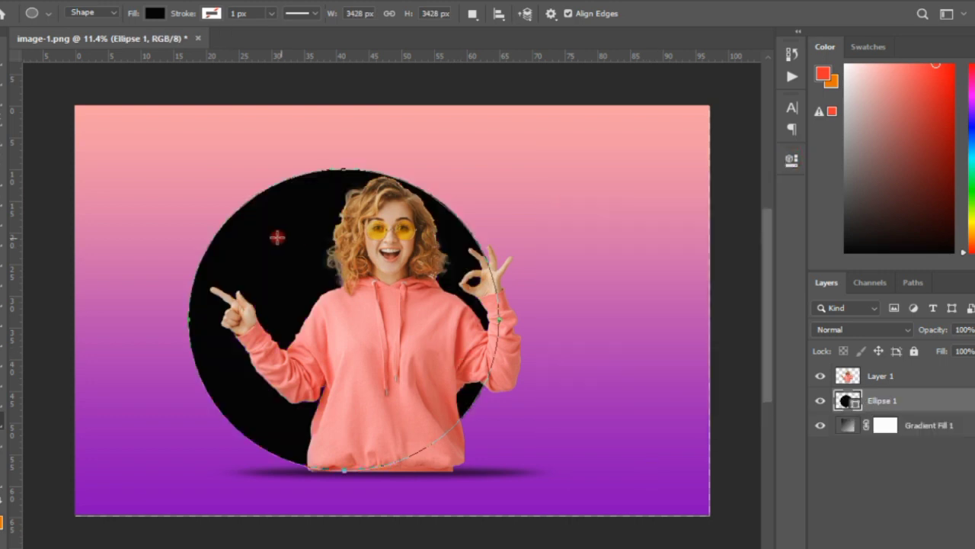
key(v)
drag(276, 238, 326, 238)
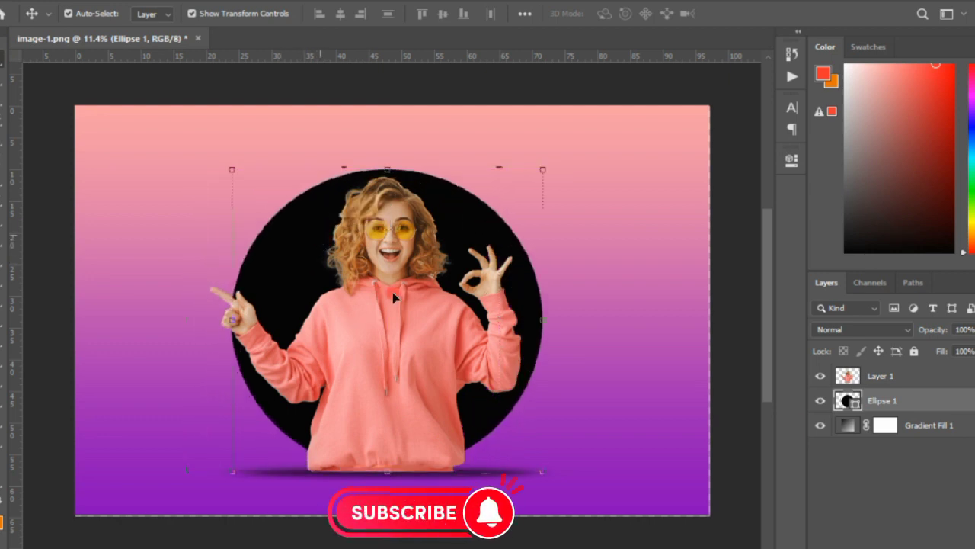
Step: Recolour the circle with the purple sampled from the lower part of the gradient background
double_click(853, 404)
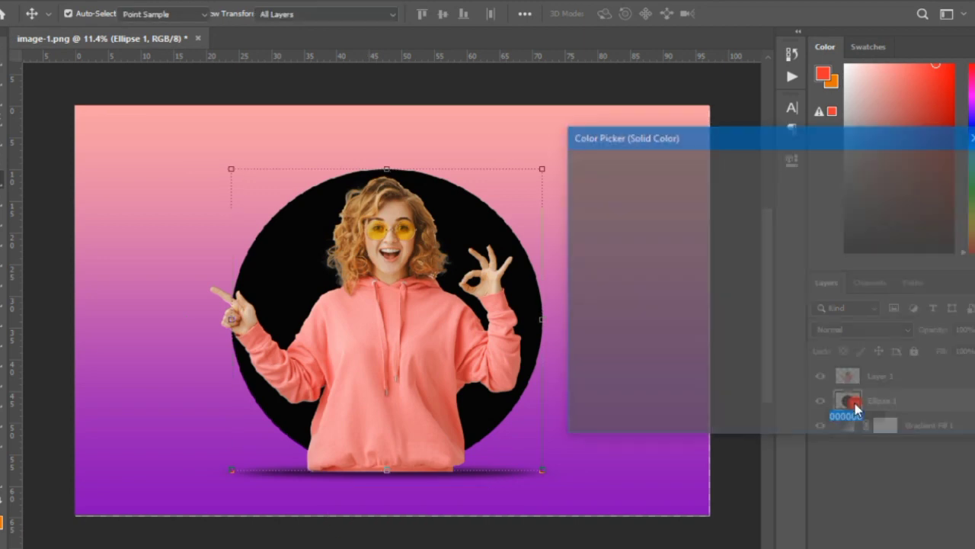
click(598, 508)
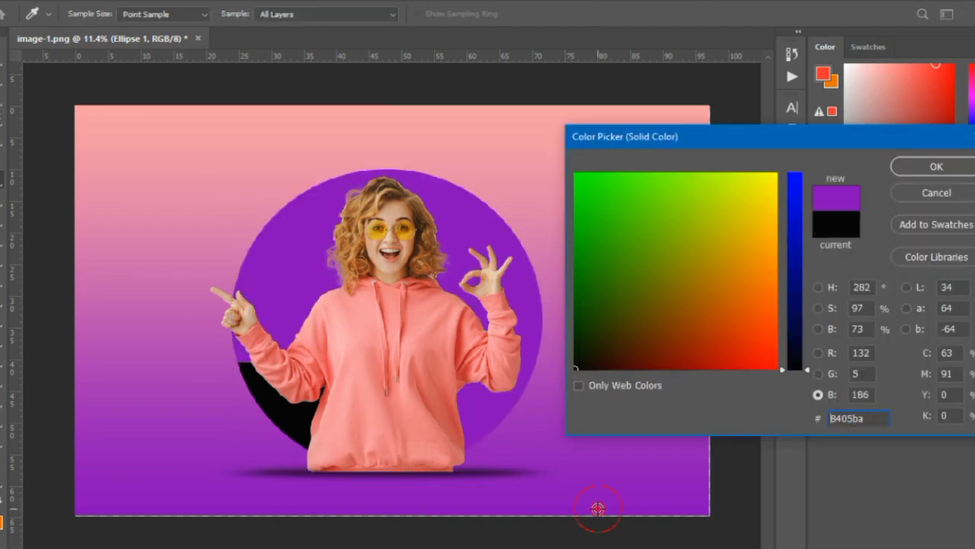
click(910, 164)
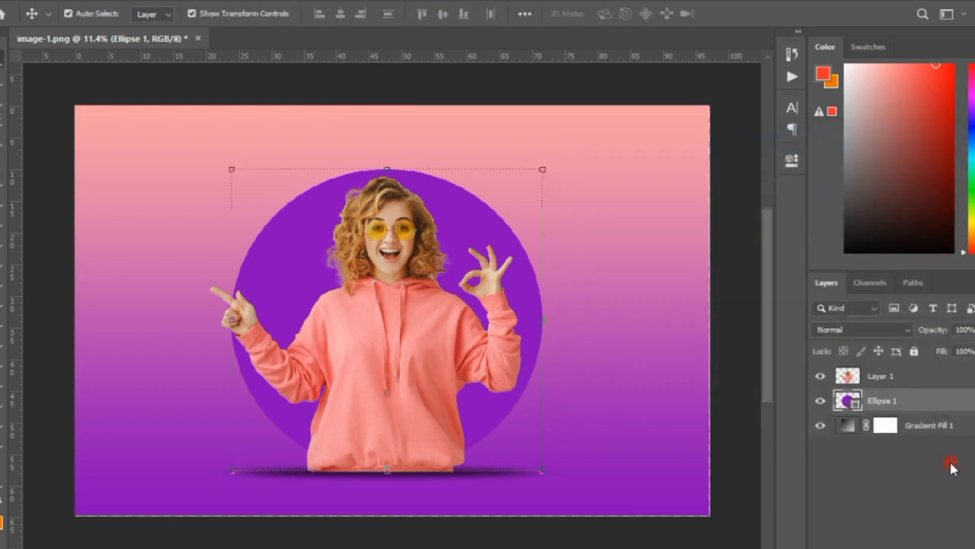
Step: Create a new layer group above the circle layer and name it BG
key(ctrl+g)
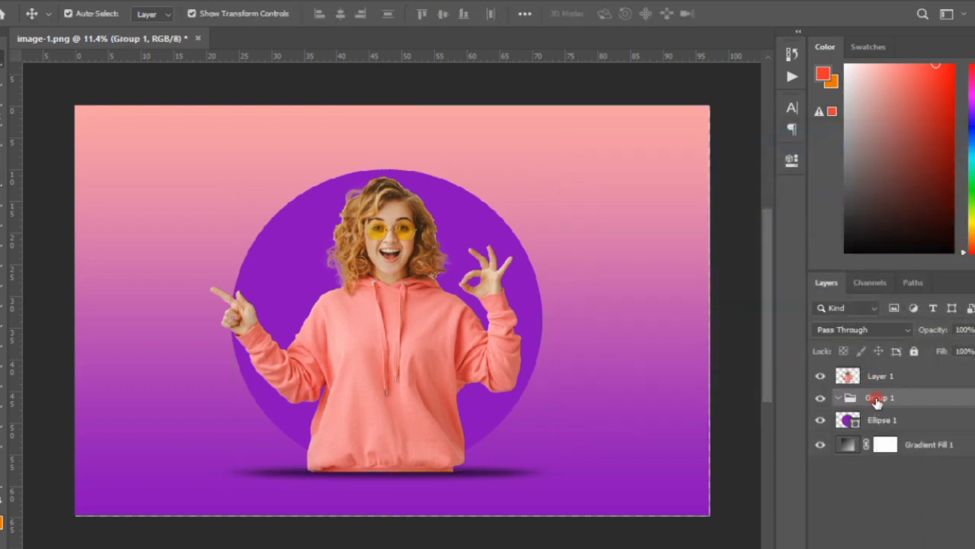
double_click(879, 398)
text(1)
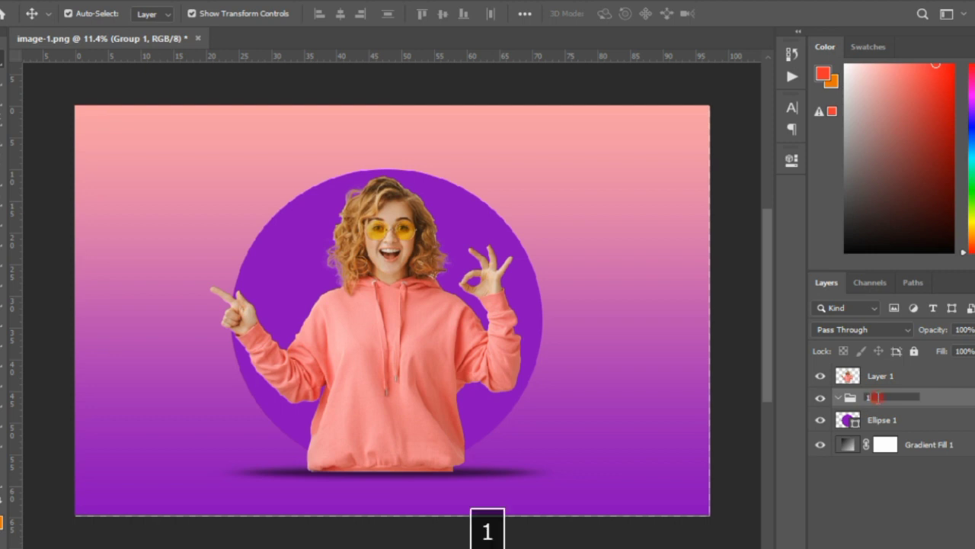
key(BackSpace)
text(BG)
Step: Move the Ellipse 1 and Gradient Fill 1 layers into the BG group, collapse it and deselect all layers
click(895, 420)
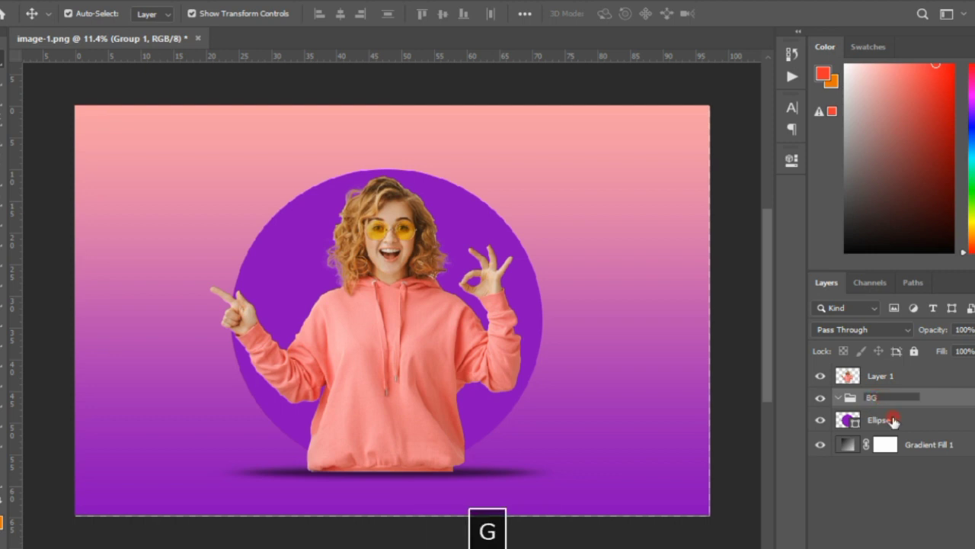
drag(894, 420, 895, 399)
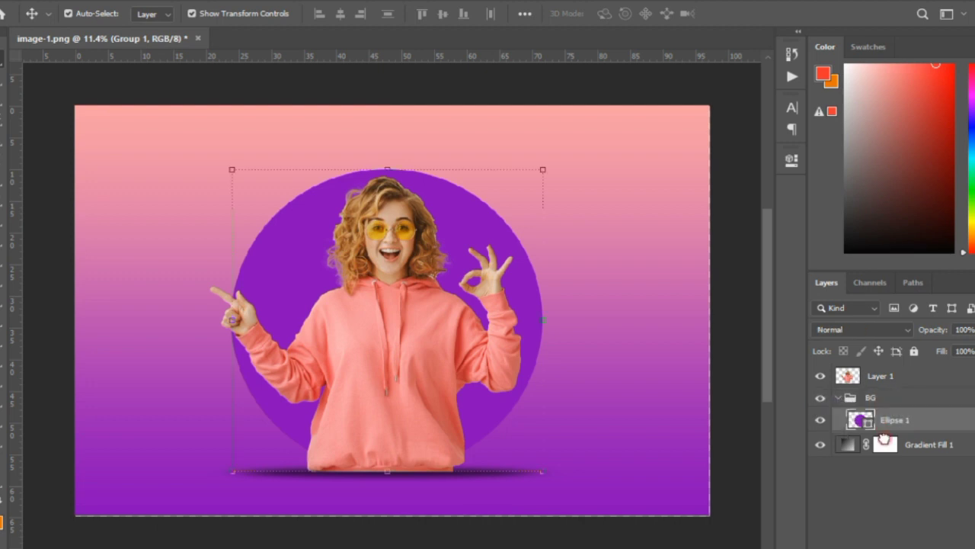
click(935, 425)
drag(935, 426, 843, 399)
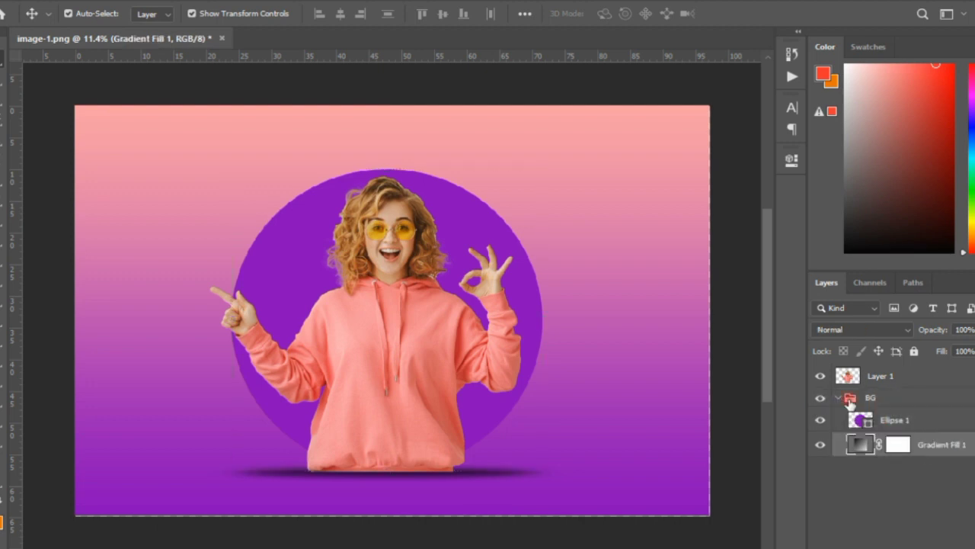
click(840, 400)
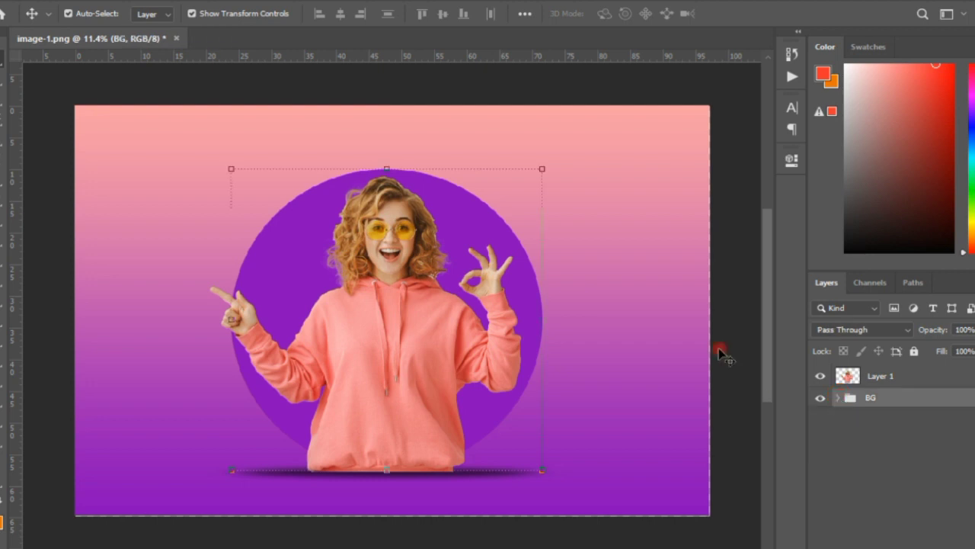
click(740, 234)
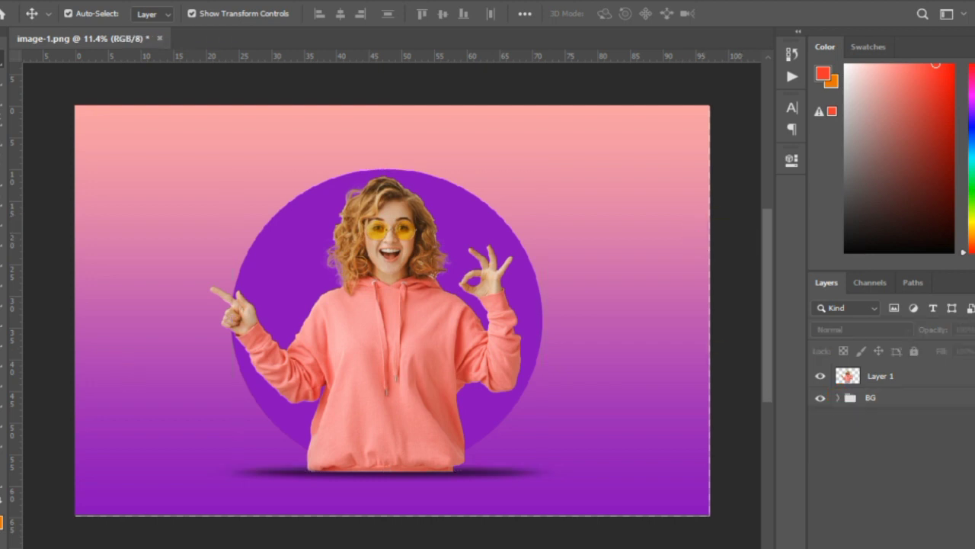
Step: Add the horizontal text SUPER across the front of the woman's hoodie
click(2, 381)
right_click(1, 381)
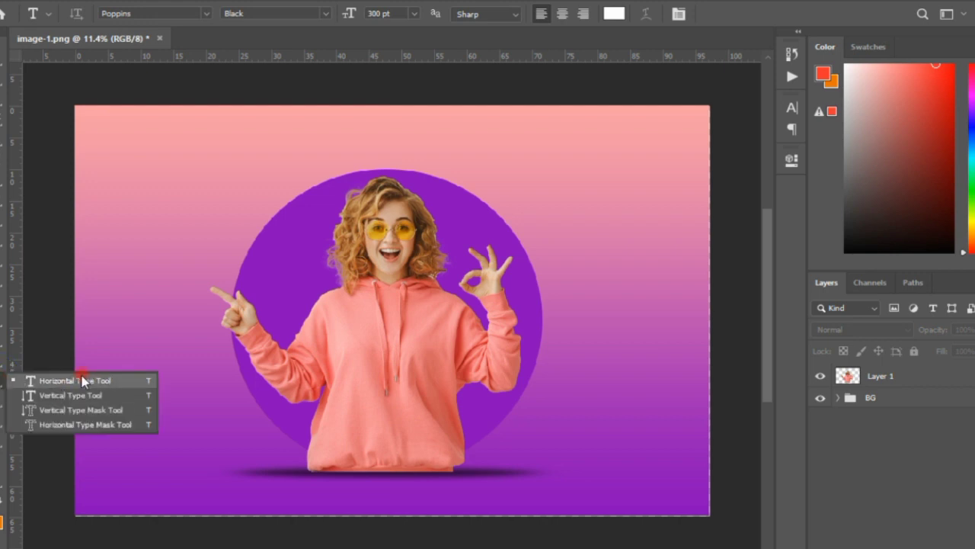
click(81, 381)
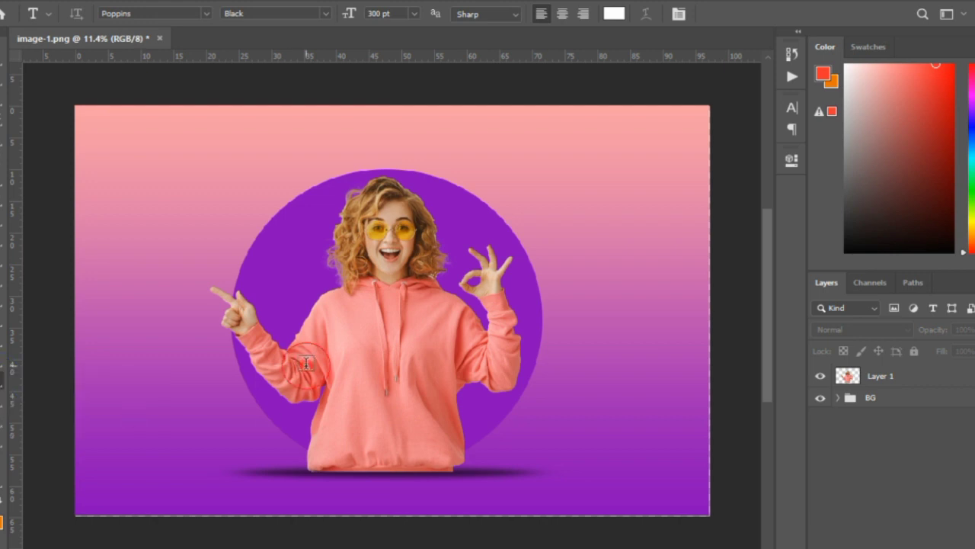
click(307, 362)
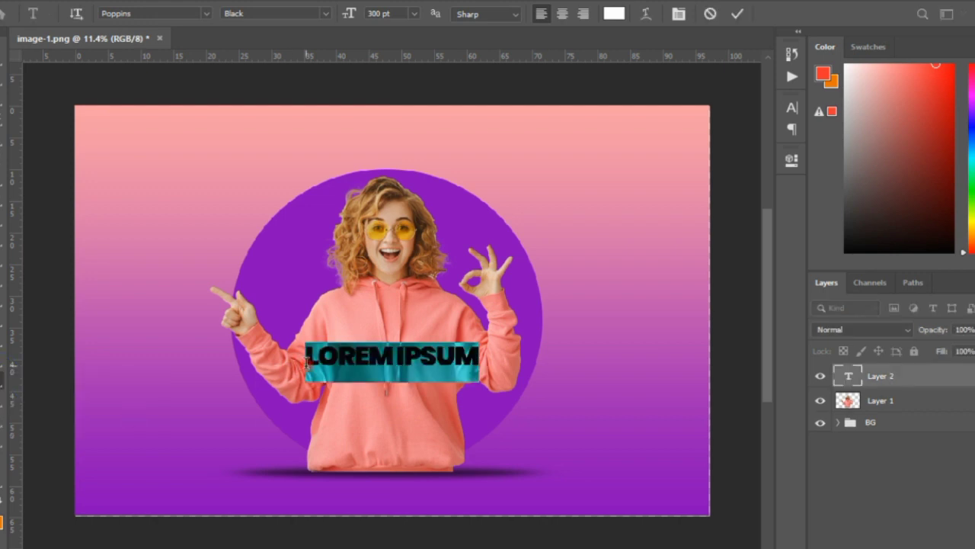
text(S )
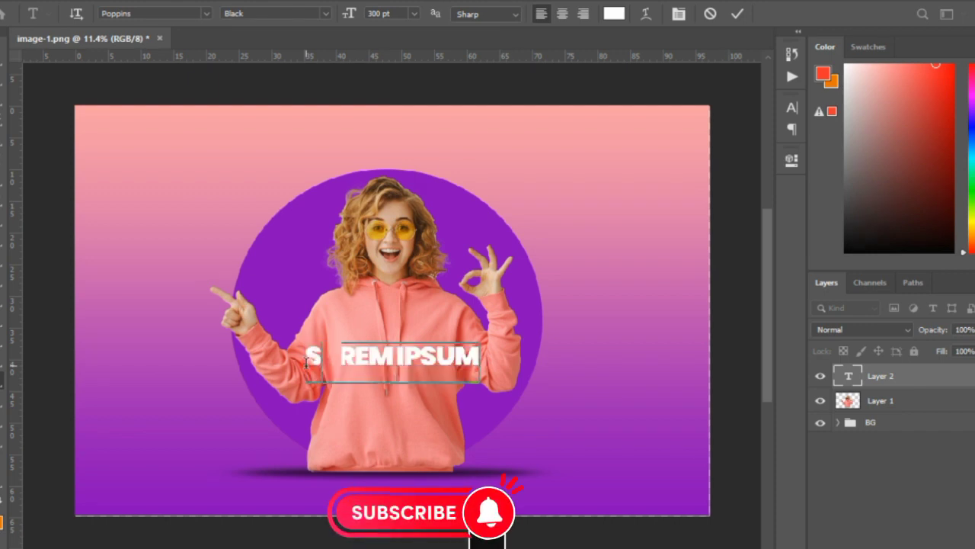
text(UP)
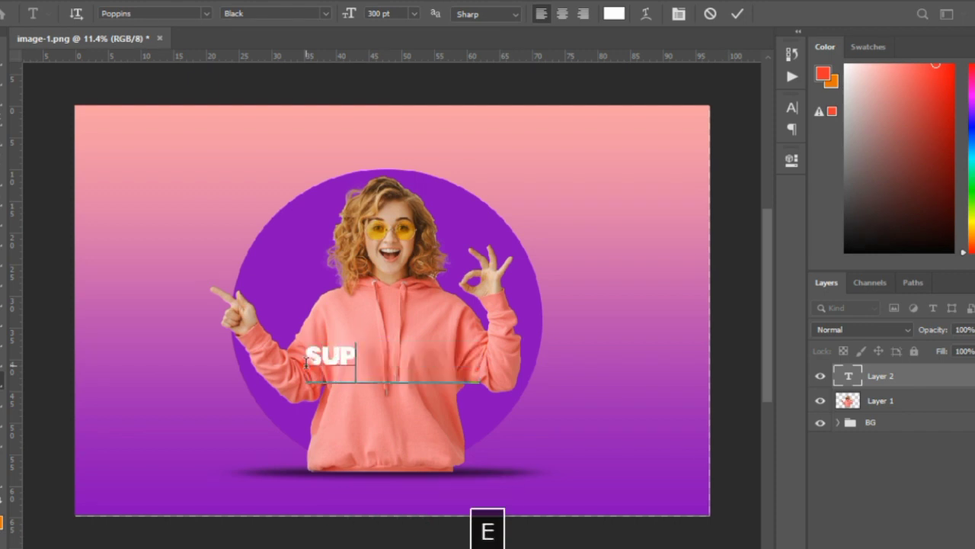
text(ER)
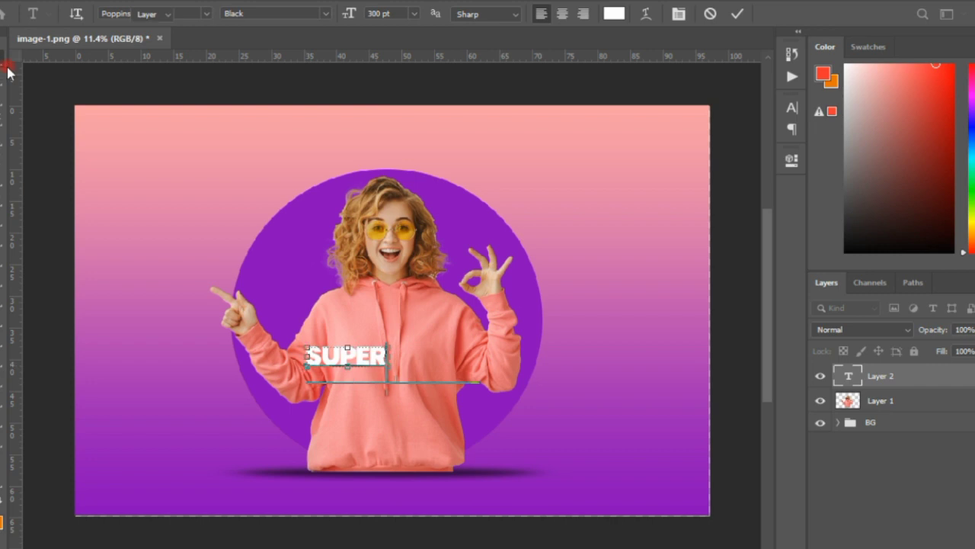
key(ctrl+Return)
key(v)
Step: Show the character settings for the SUPER text, switch to Notepad and copy the value 2107.8
click(791, 107)
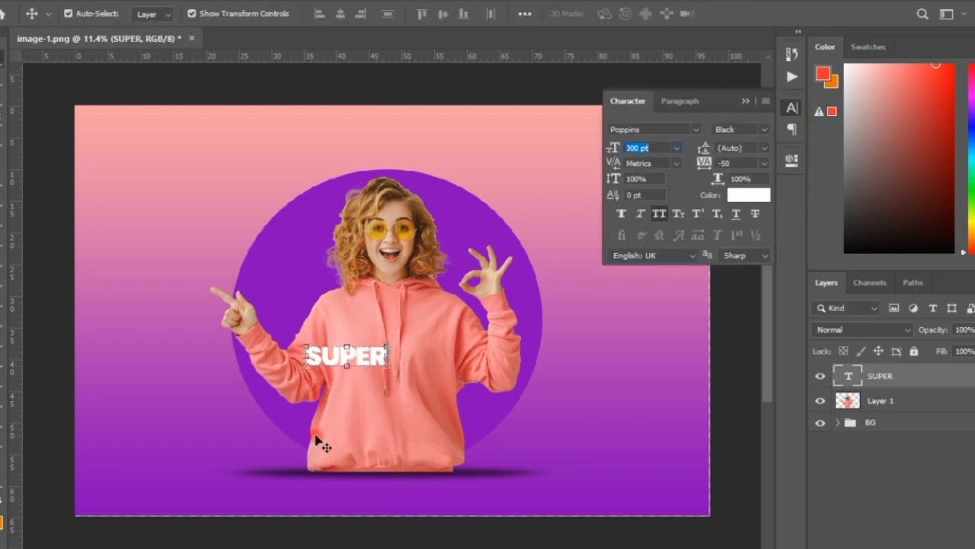
click(433, 544)
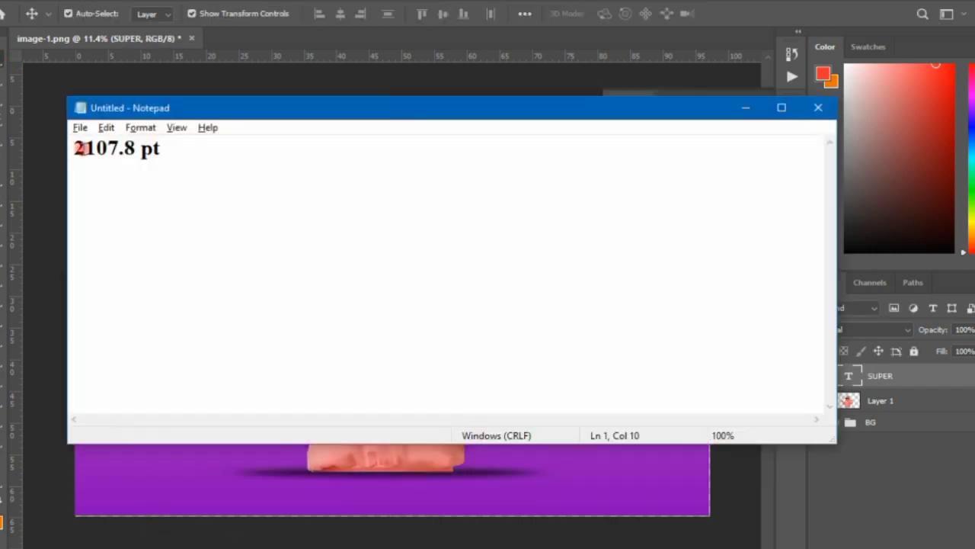
click(141, 148)
drag(141, 148, 74, 148)
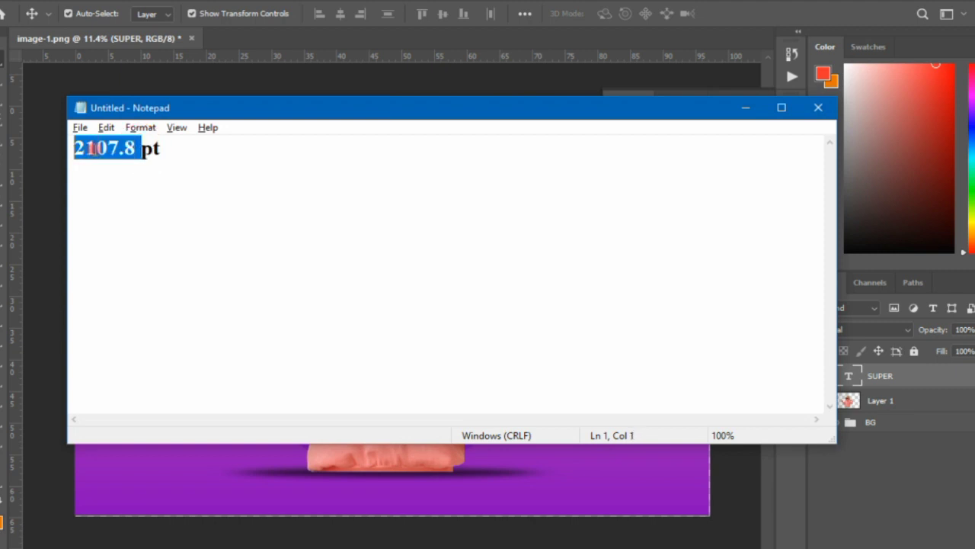
right_click(98, 151)
click(136, 197)
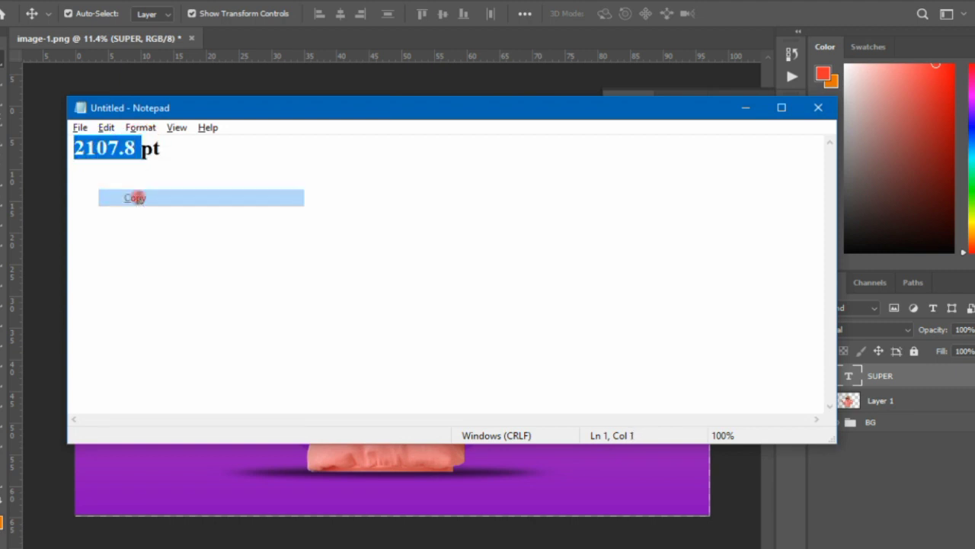
click(744, 108)
Step: Back in Photoshop, set the SUPER text's font size to 2107.8 pt and move the text across the woman's torso
key(space)
click(635, 148)
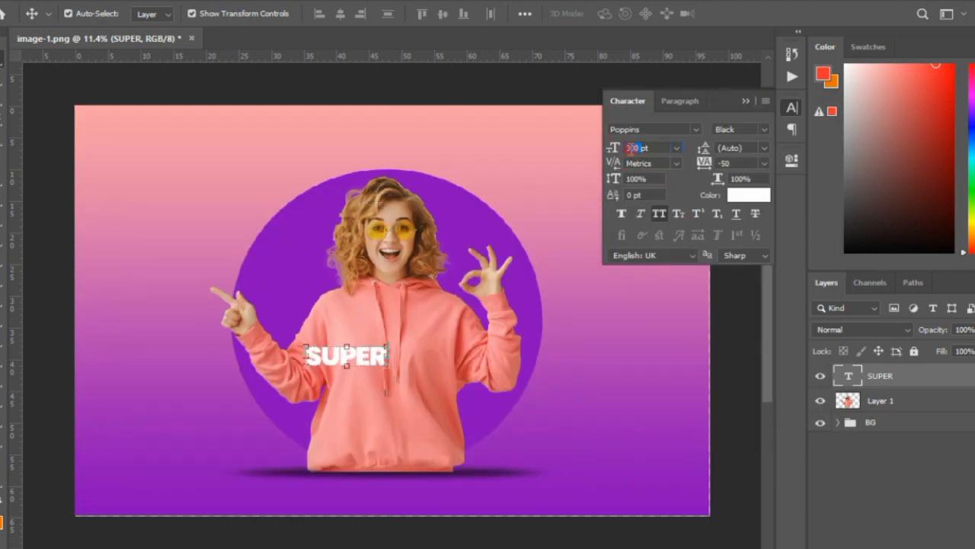
right_click(633, 148)
click(668, 214)
key(Return)
click(793, 107)
drag(691, 294, 473, 340)
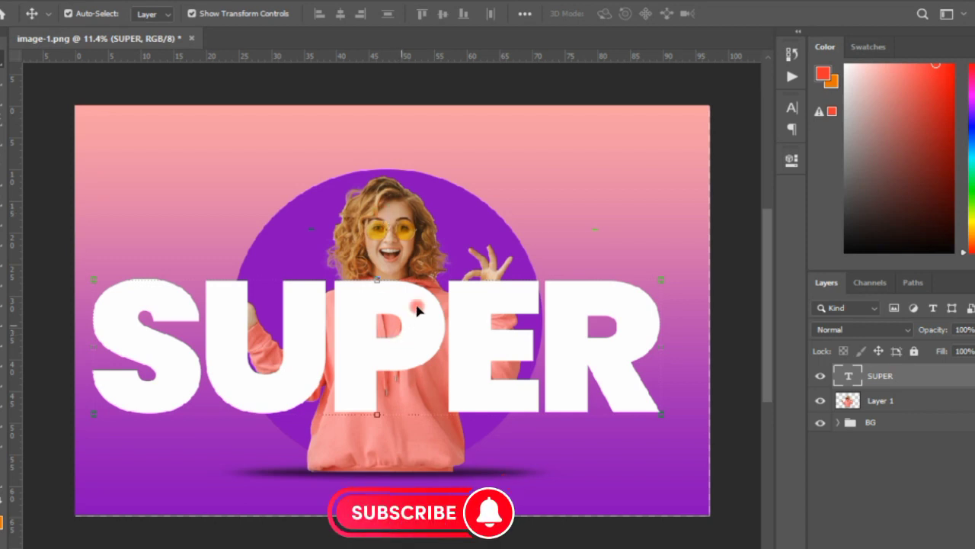
Step: Duplicate the SUPER text layer as SUPER copy and place the copy between Layer 1 and the BG group
right_click(899, 379)
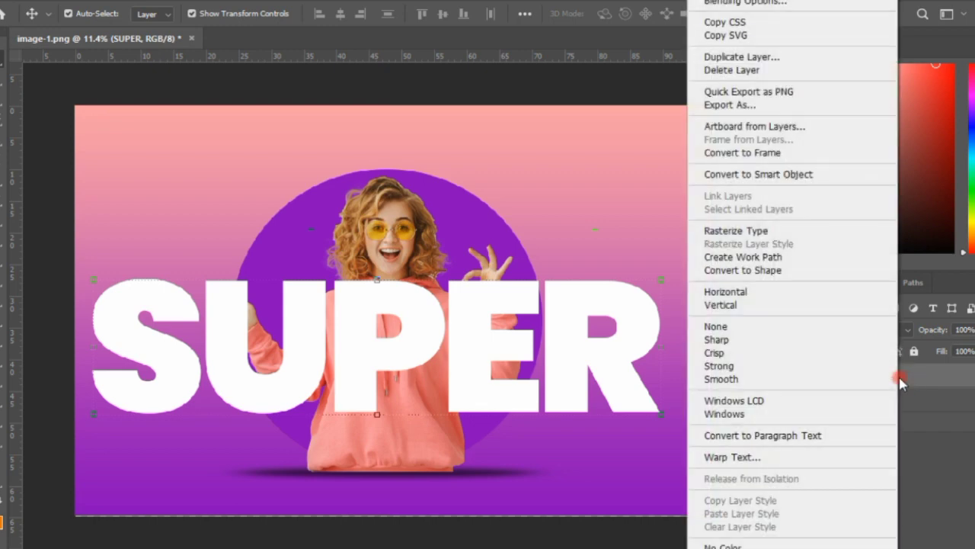
click(729, 58)
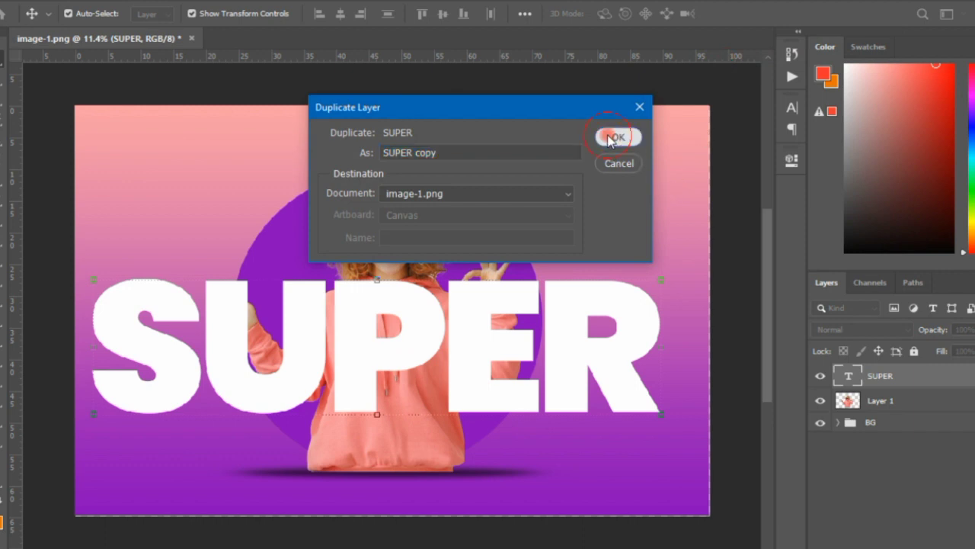
click(610, 138)
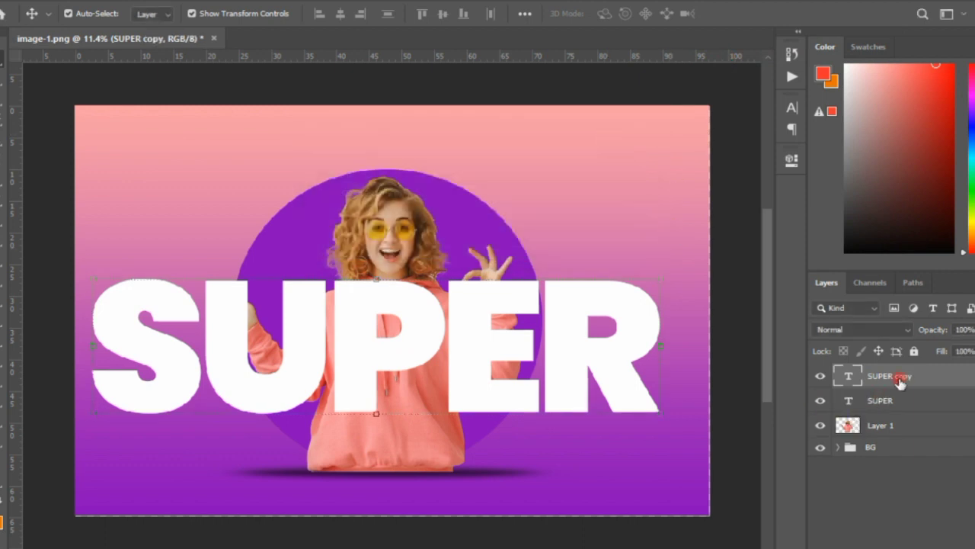
drag(868, 376, 897, 427)
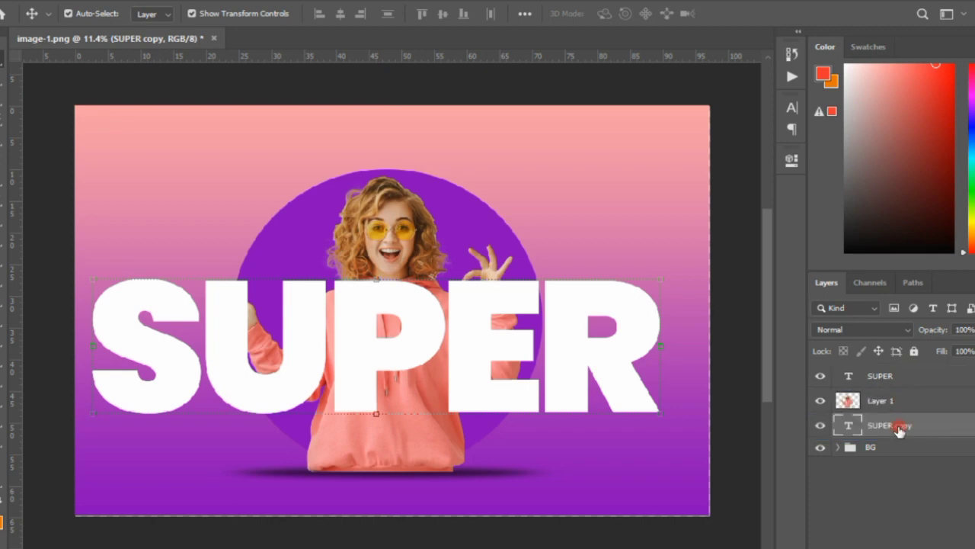
Step: Try lowering the fill of the upper SUPER layer to 54% and restore it to 100%
click(866, 378)
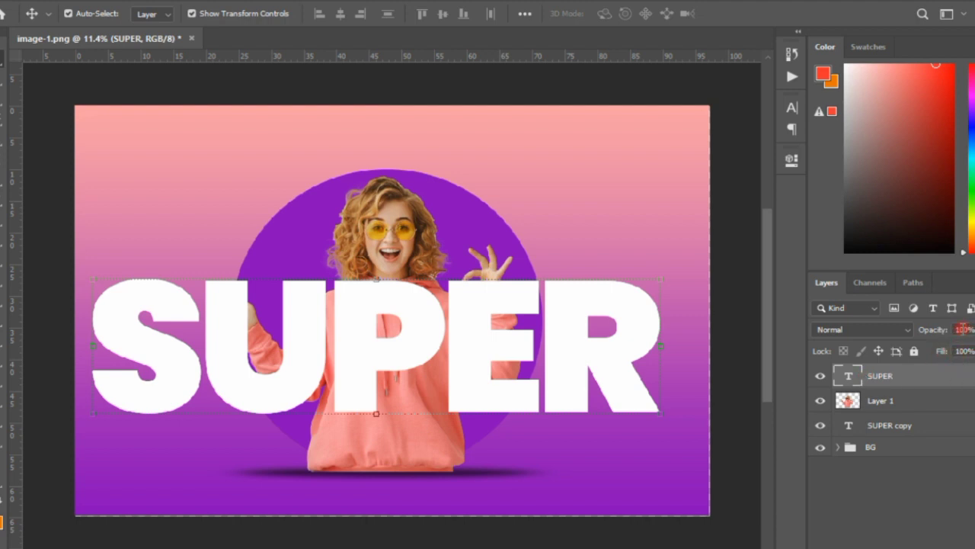
click(966, 329)
drag(965, 347, 951, 370)
click(969, 350)
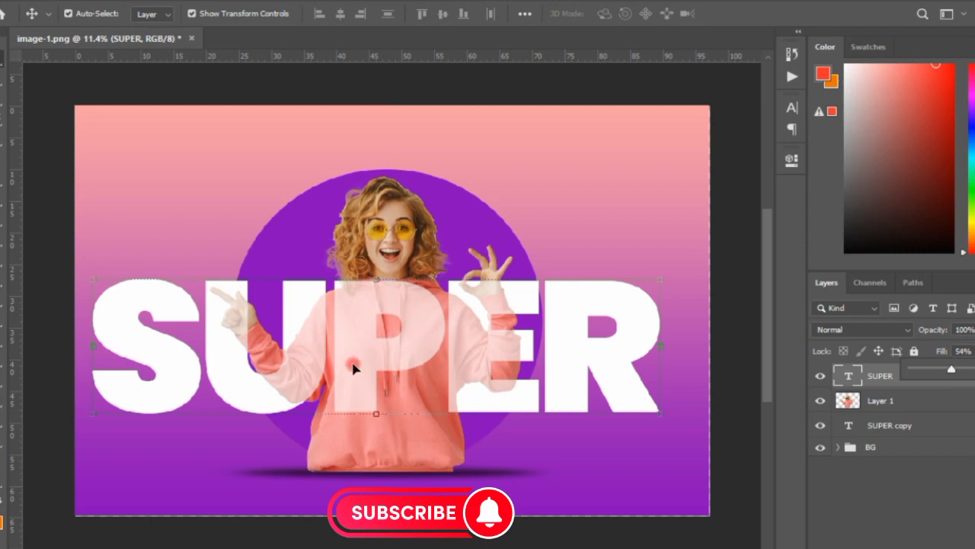
drag(952, 369, 974, 370)
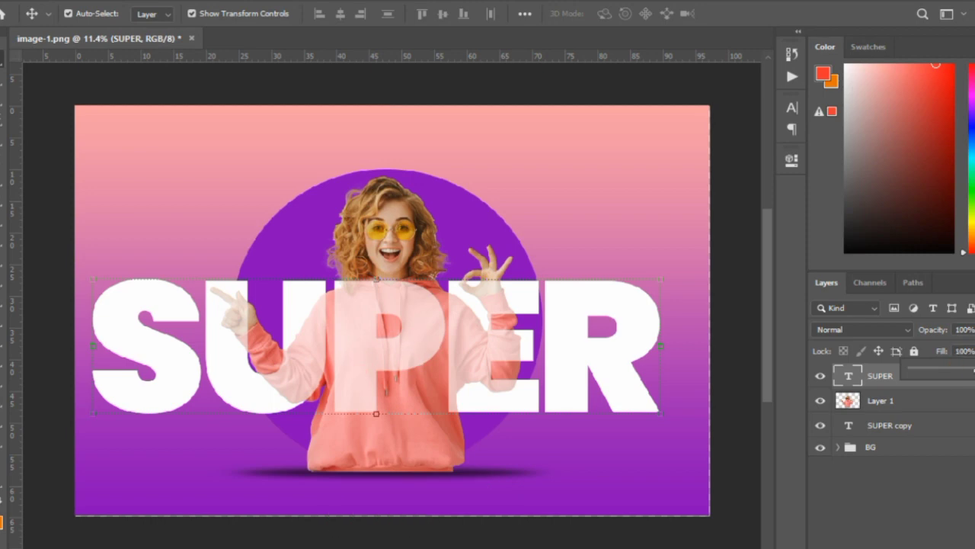
click(869, 372)
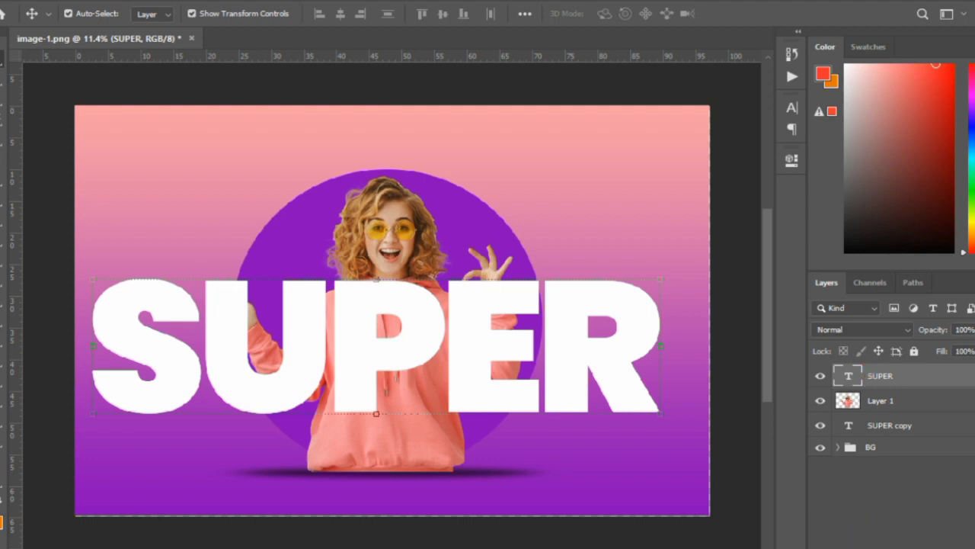
Step: Add a white outside stroke of 15 px to the upper SUPER text layer
click(863, 547)
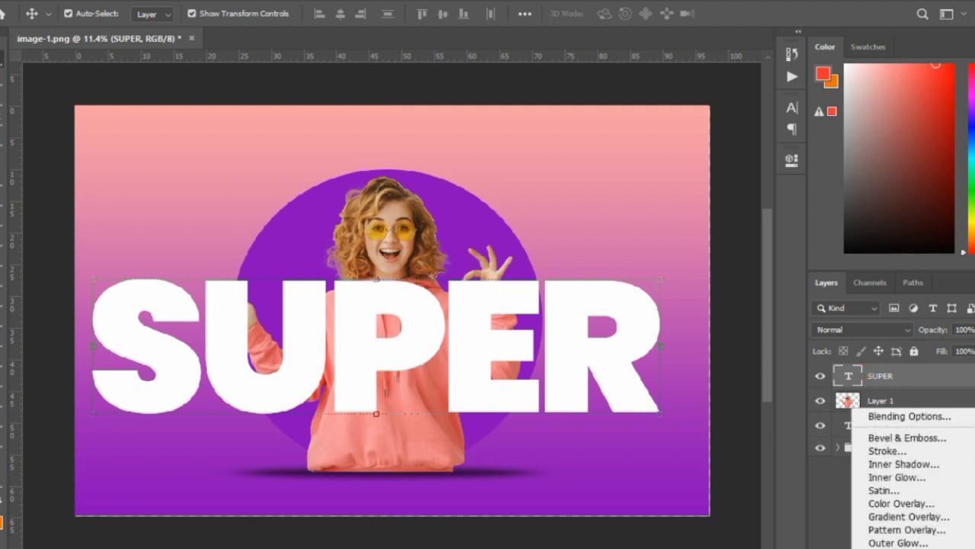
click(887, 451)
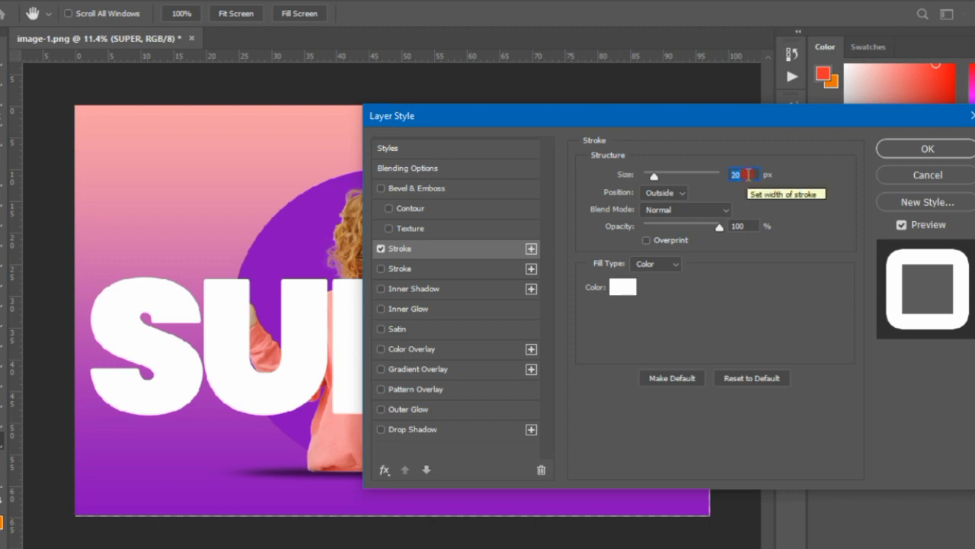
text(15)
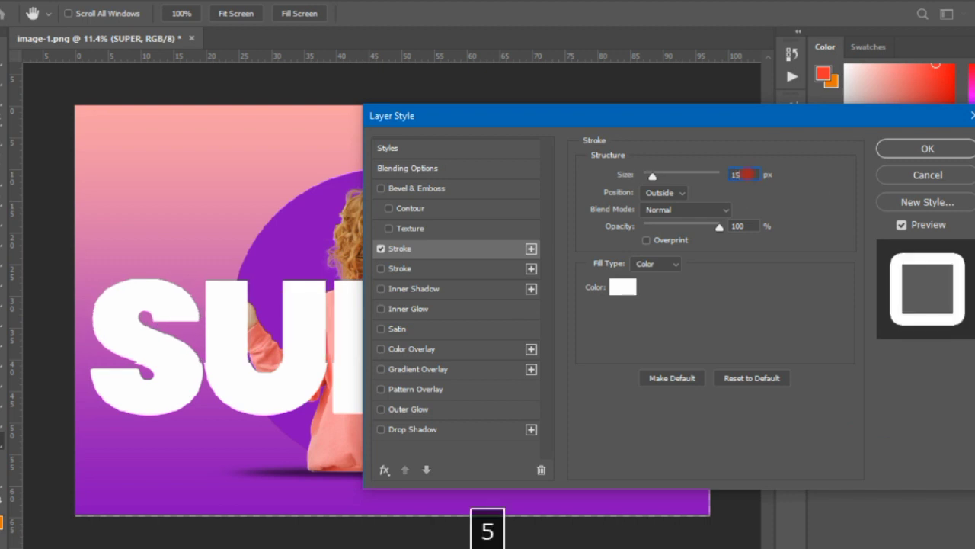
click(919, 148)
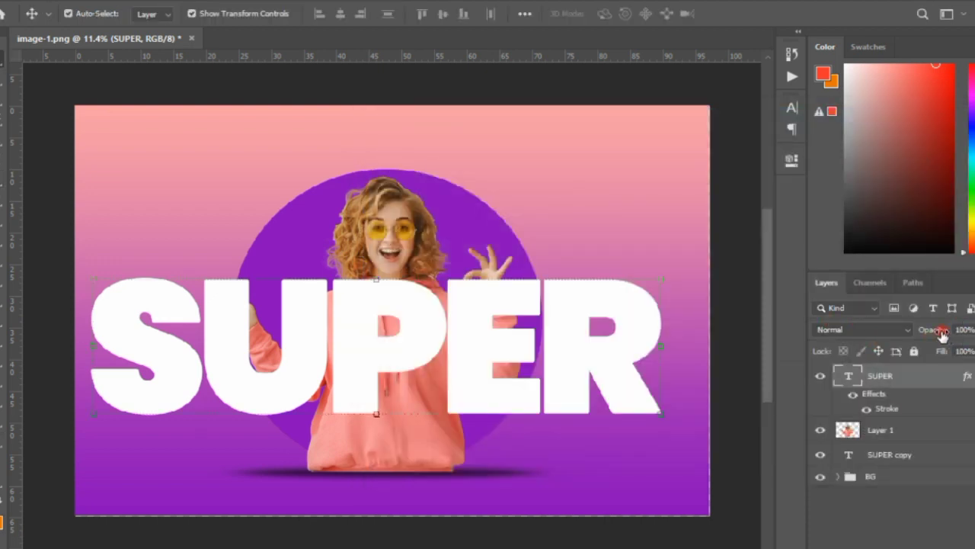
Step: Try lowering the opacity of the stroked SUPER layer to 12% and restore it to 100%
click(973, 329)
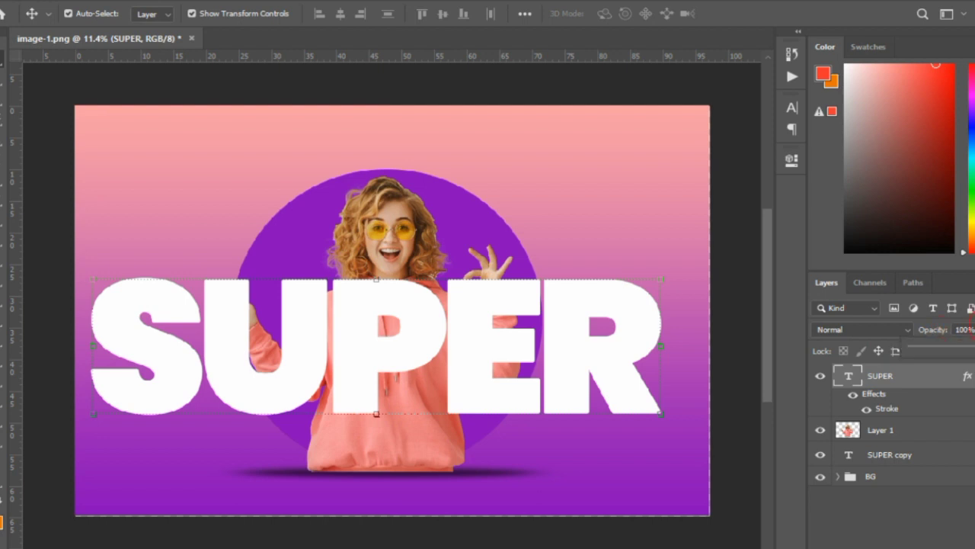
drag(972, 348, 922, 352)
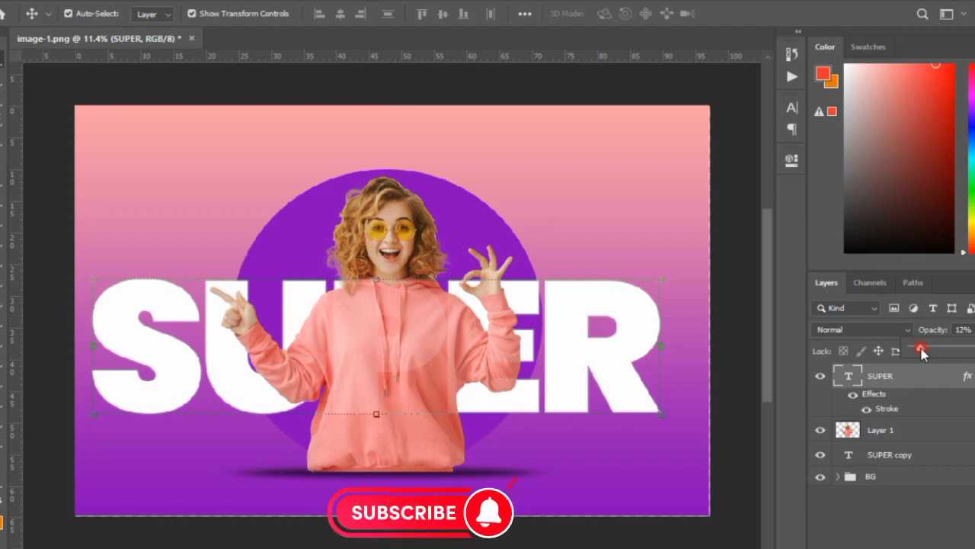
drag(922, 351, 974, 350)
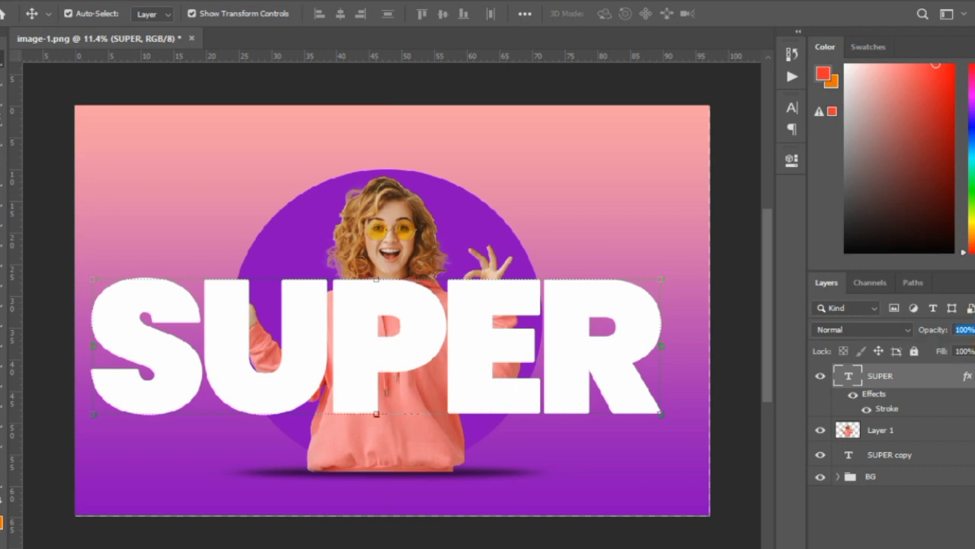
Step: Set the stroked SUPER layer's fill to 0% and deselect all layers
click(974, 350)
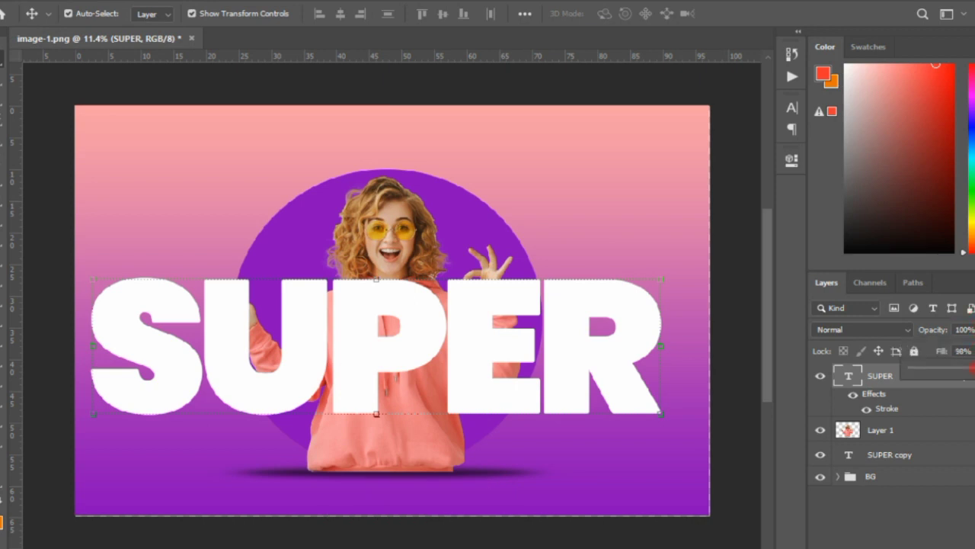
drag(957, 370, 911, 378)
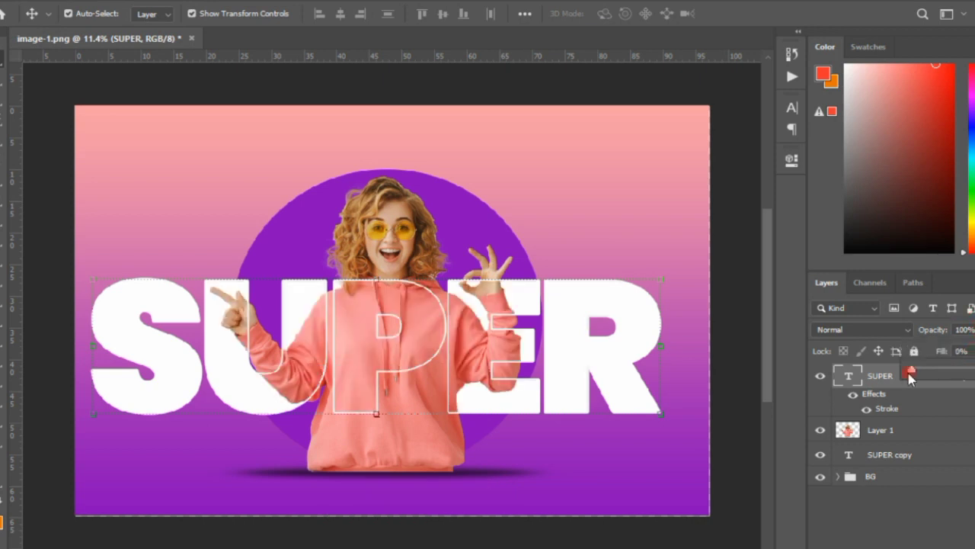
click(731, 163)
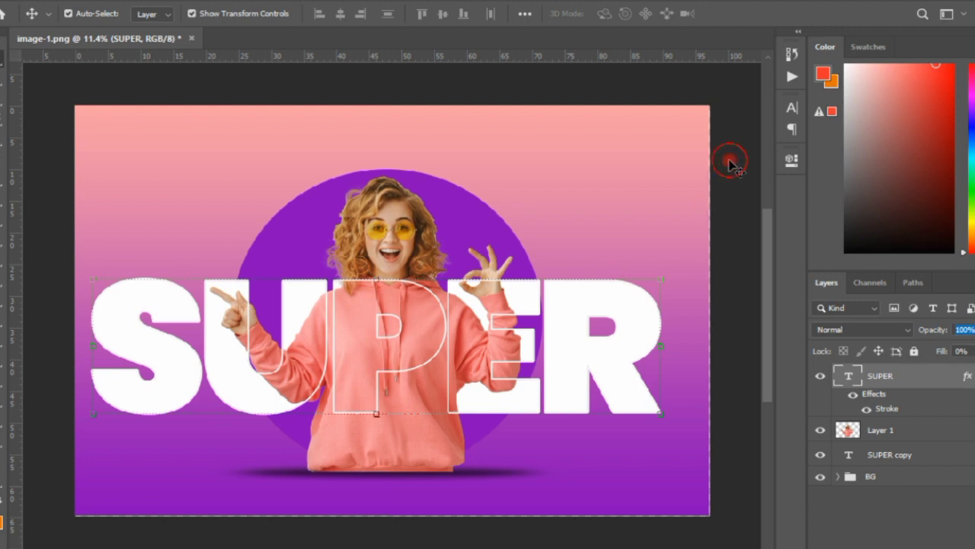
click(410, 371)
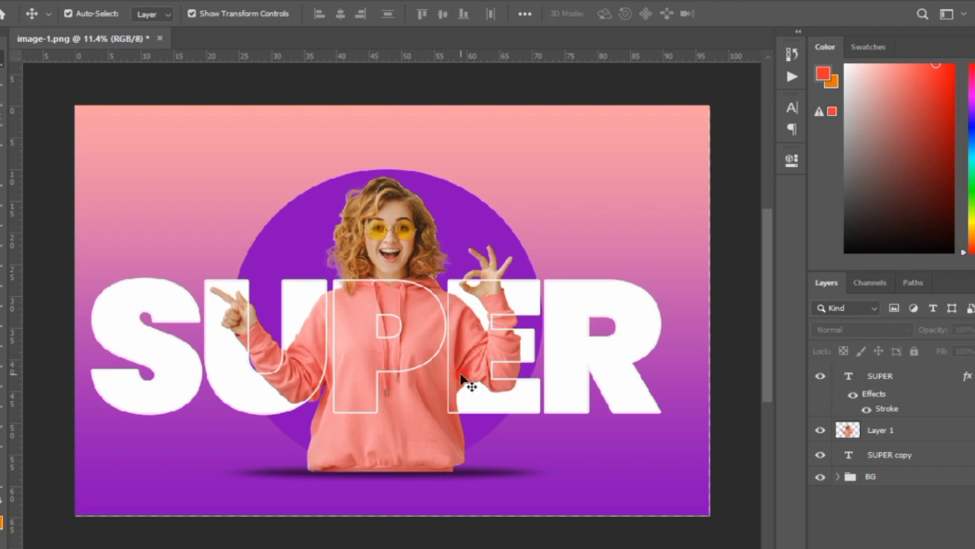
Step: Select the SUPER and SUPER copy layers together and move both texts slightly down and to the right, centring them on the canvas
click(890, 376)
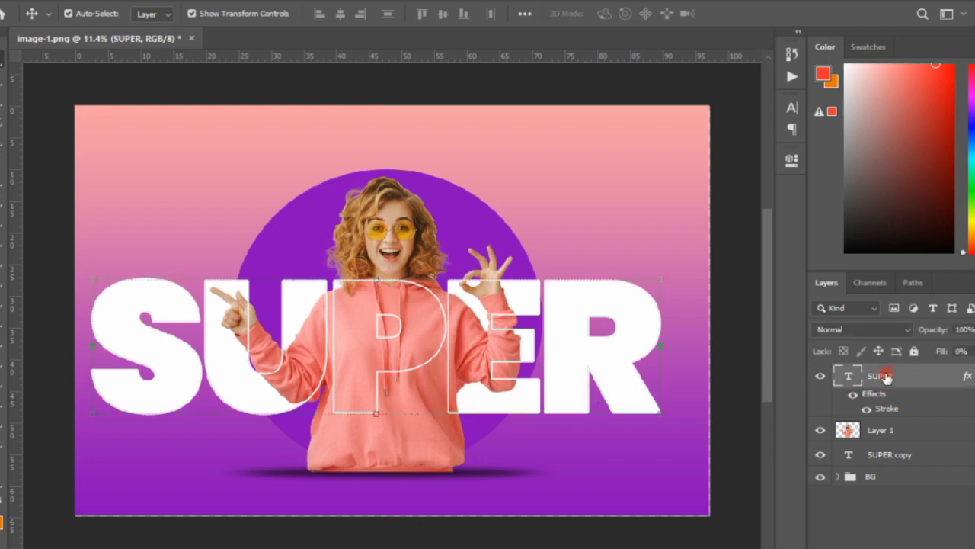
key(ctrl)
ctrl+click(884, 457)
mouse_move(355, 380)
mouse_down()
mouse_move(463, 408)
mouse_move(382, 304)
mouse_move(393, 282)
mouse_move(372, 377)
mouse_move(374, 425)
mouse_move(369, 377)
mouse_up()
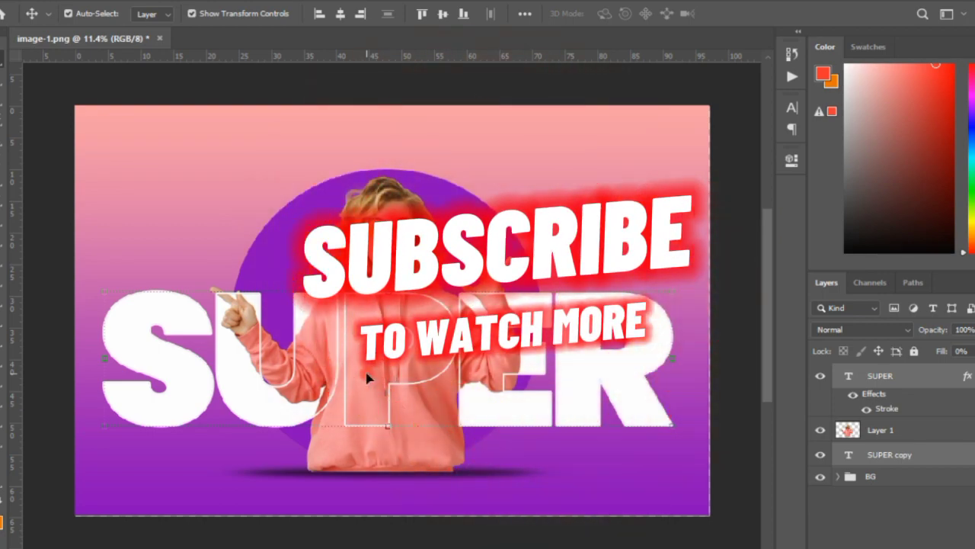
click(366, 373)
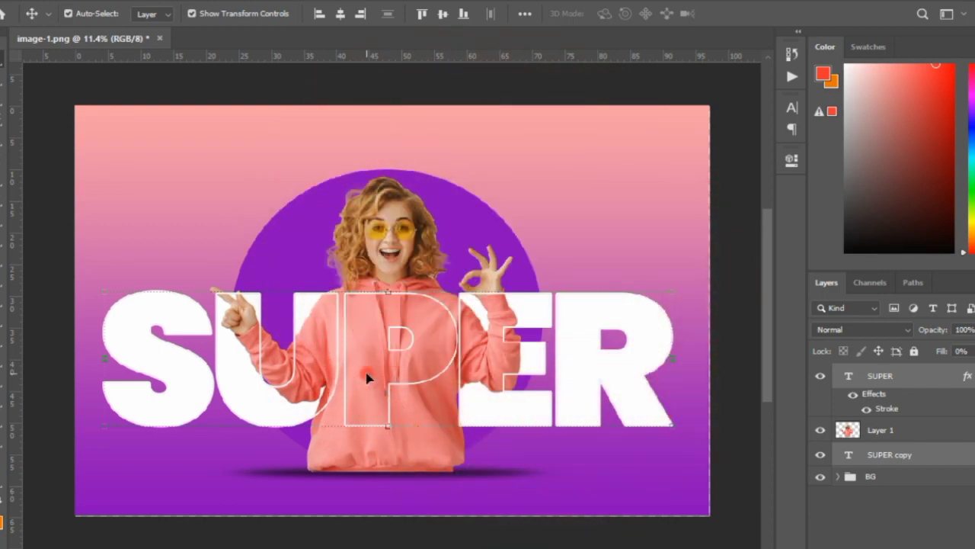